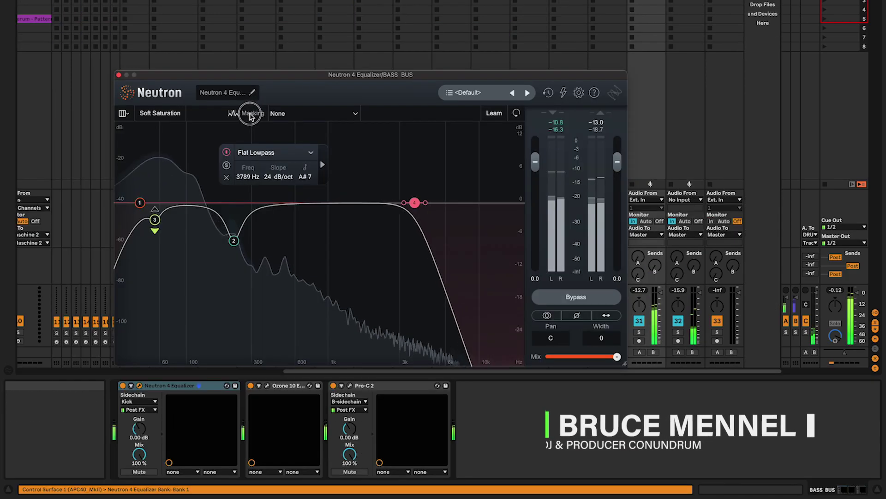
# Step: Open Maschine's plugin window and bring up its VST3 > iZotope list for the bass sound
pyautogui.moveTo(242, 149); pyautogui.dragTo(232, 166)
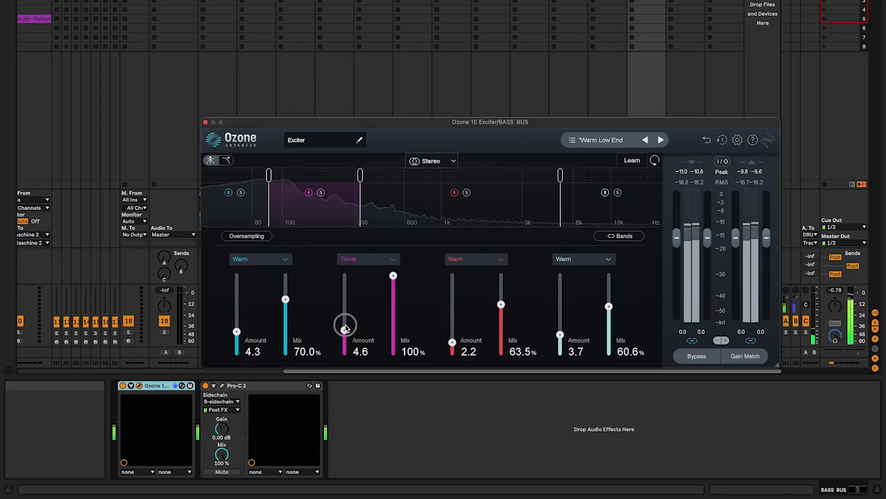
pyautogui.moveTo(347, 327); pyautogui.dragTo(346, 322)
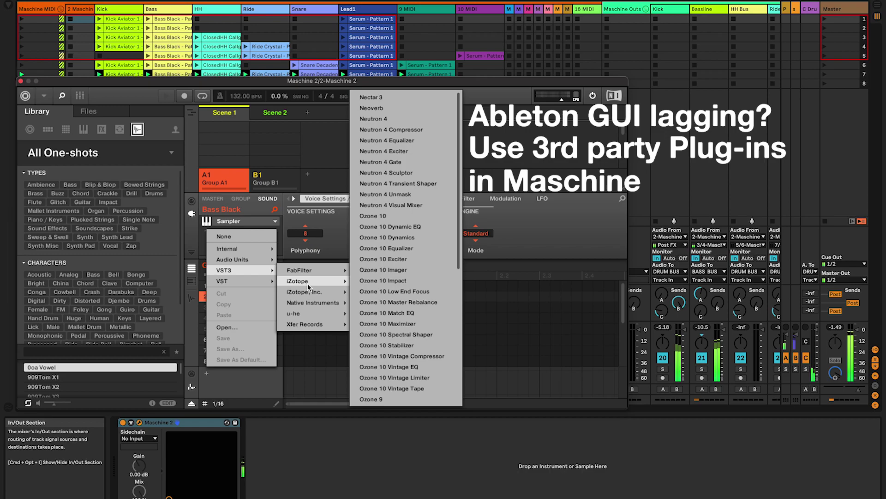
pyautogui.moveTo(311, 280)
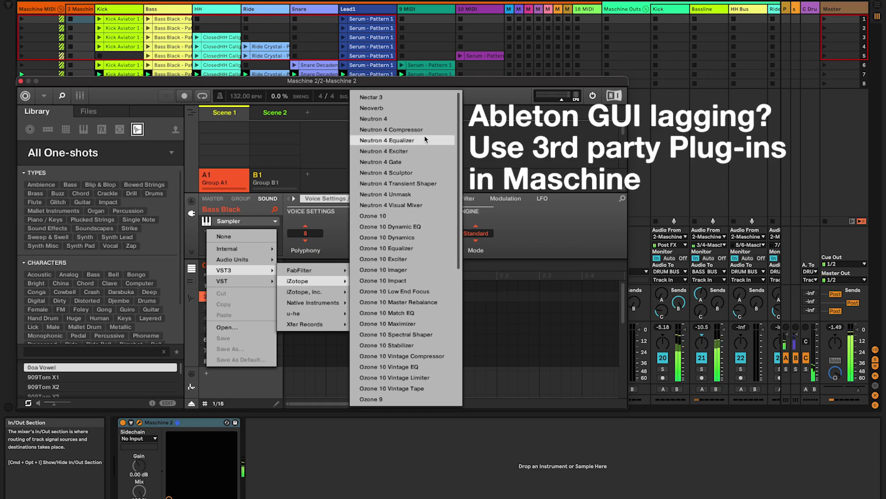
# Step: Load Neutron 4 Equalizer on Bass Black with side-chain source A1:S1, and open its window
pyautogui.click(424, 140)
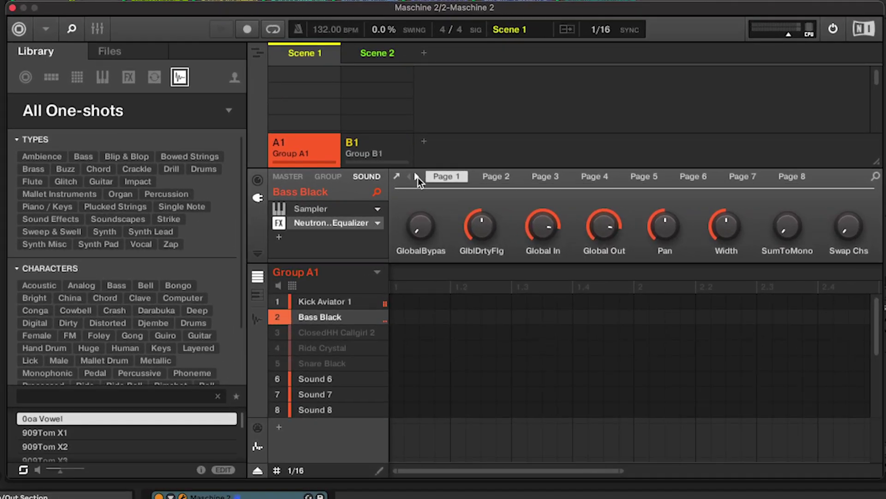
pyautogui.click(390, 183)
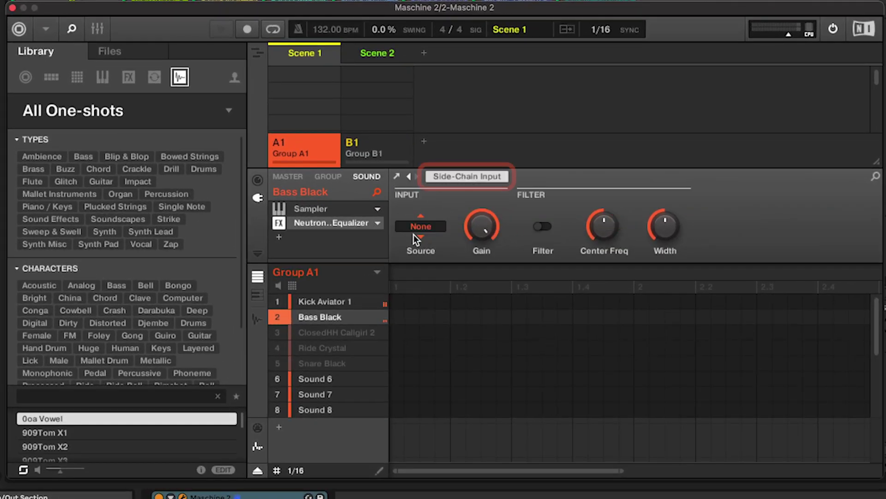
pyautogui.click(420, 227)
pyautogui.click(459, 261)
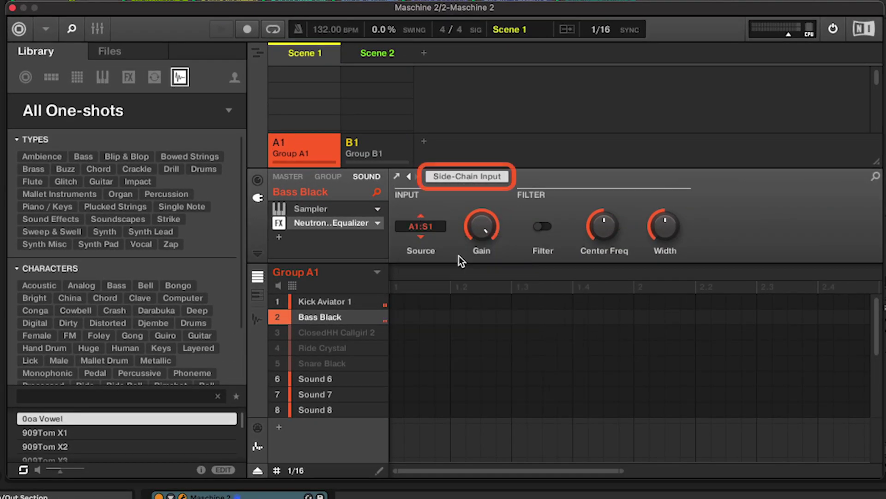
pyautogui.click(313, 225)
pyautogui.moveTo(390, 149); pyautogui.dragTo(471, 117)
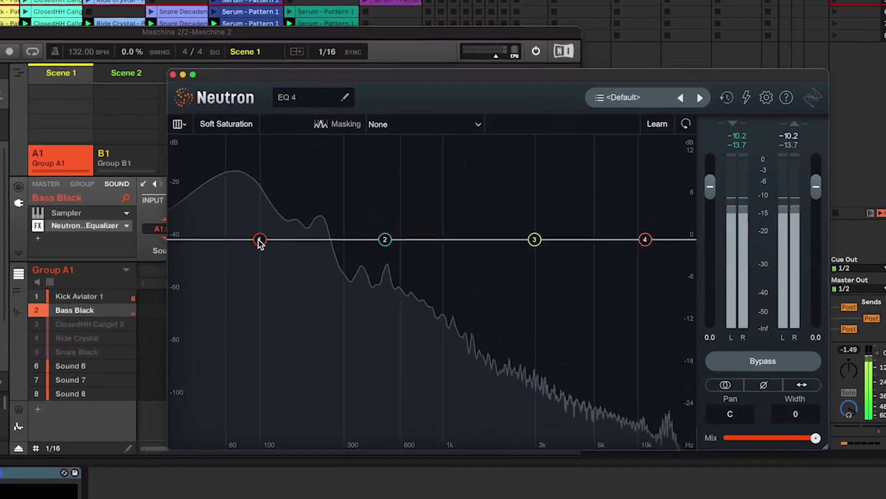
# Step: Make band 1 a flat highpass at 40 Hz with a 12 dB/oct slope
pyautogui.click(259, 240)
pyautogui.doubleClick(226, 205)
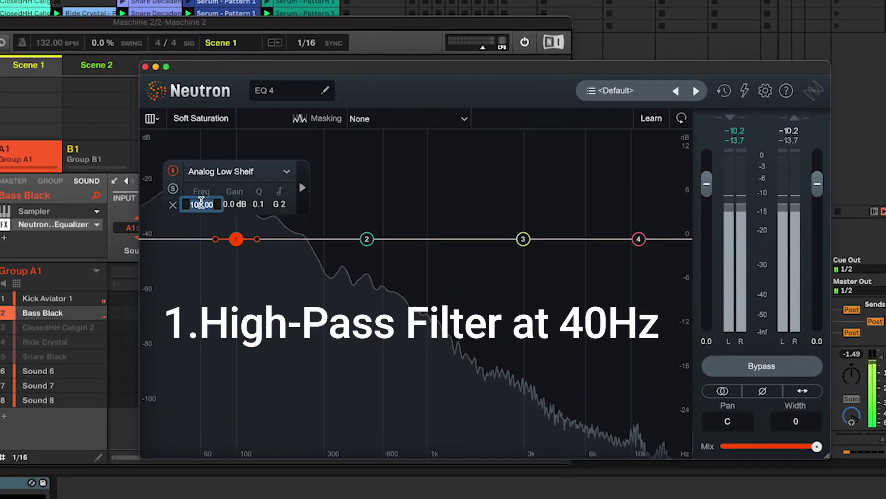
pyautogui.write('40')
pyautogui.press('Return')
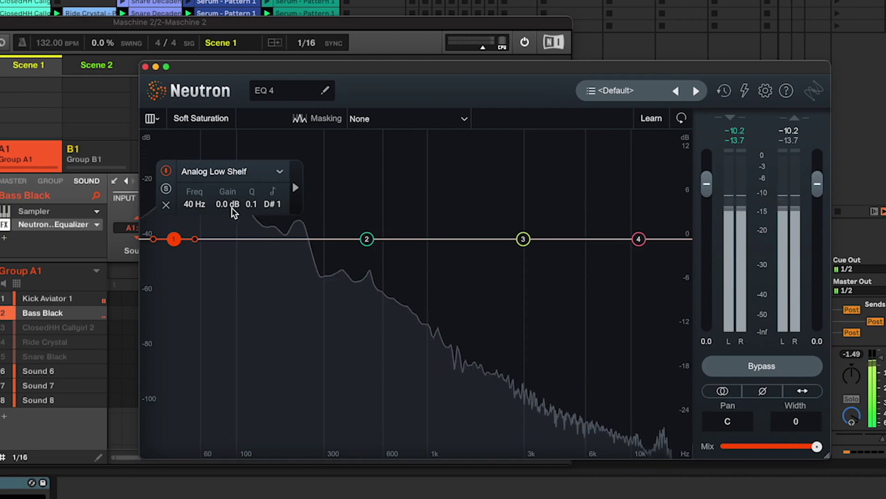
pyautogui.click(222, 171)
pyautogui.moveTo(217, 275)
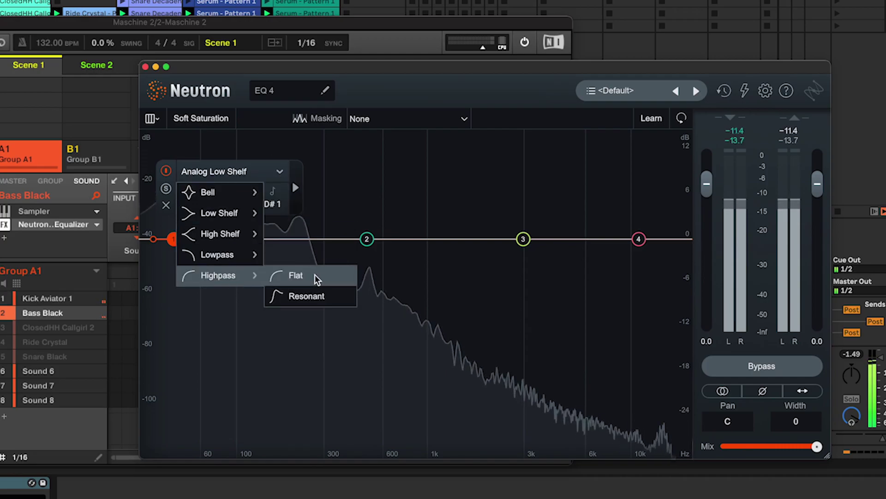
pyautogui.click(315, 277)
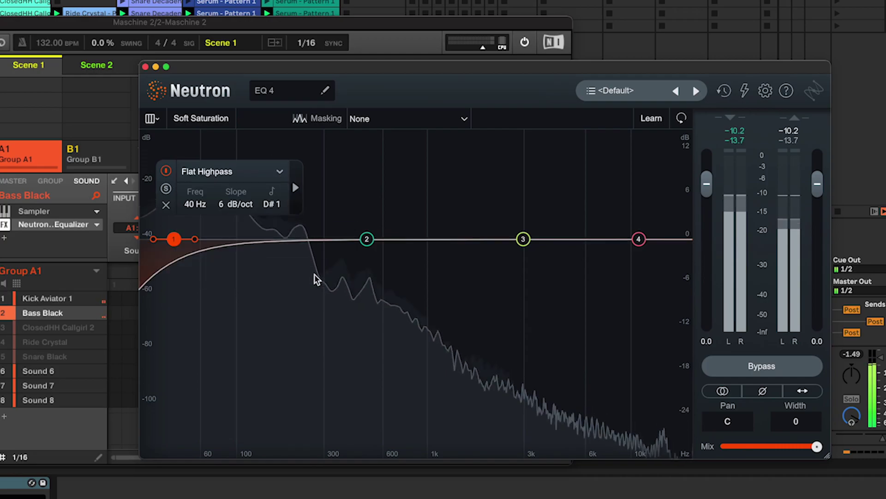
pyautogui.click(225, 205)
pyautogui.write('12')
pyautogui.press('Return')
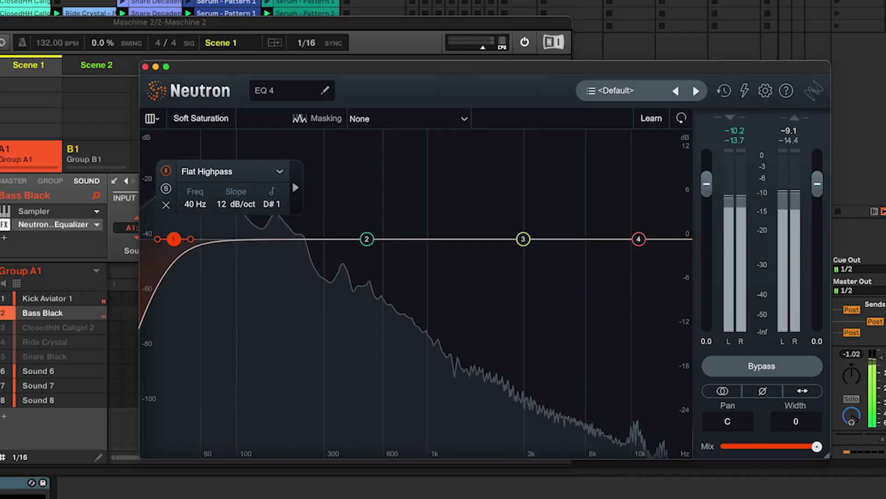
# Step: Make band 4 a flat lowpass at 440 Hz with a 24 dB/oct slope
pyautogui.click(639, 240)
pyautogui.click(568, 203)
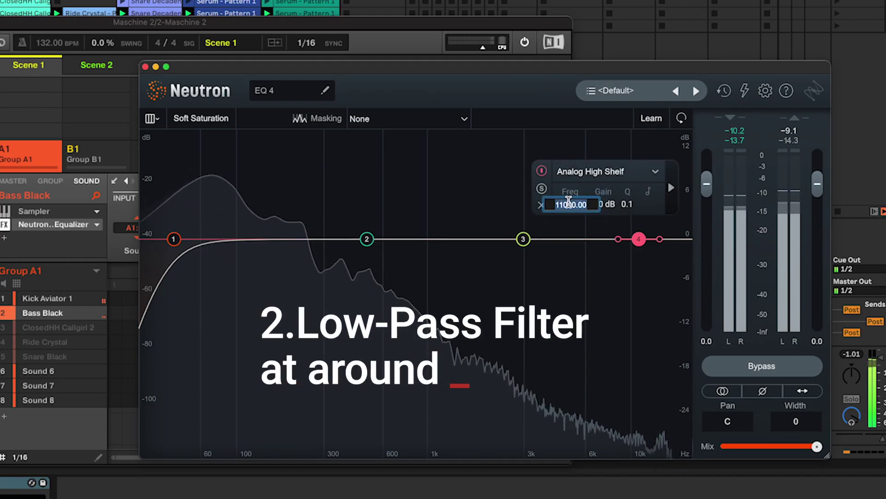
pyautogui.write('440')
pyautogui.press('Return')
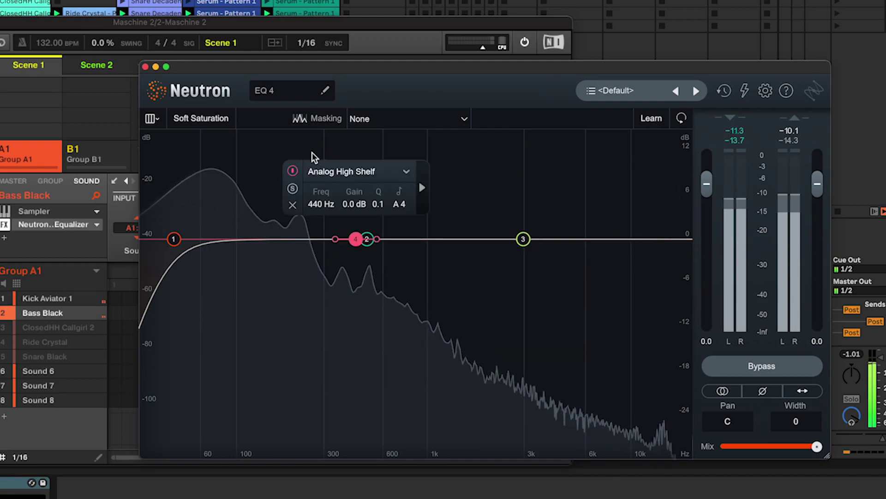
pyautogui.click(406, 173)
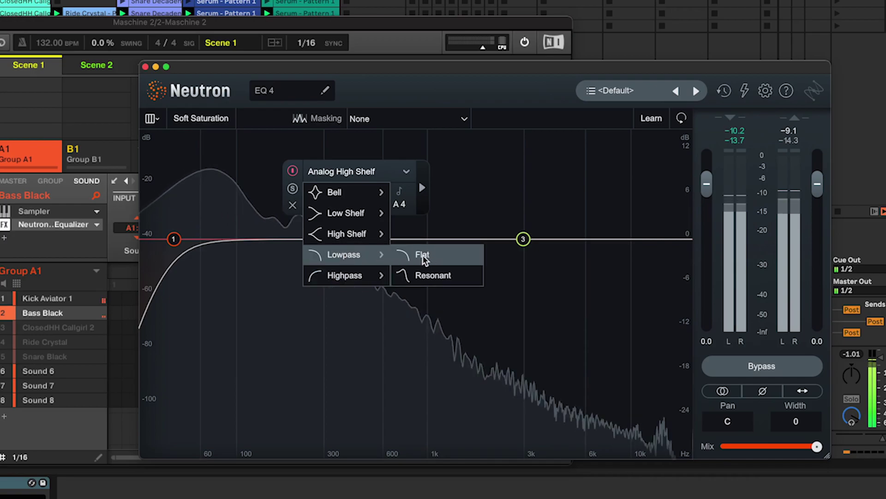
pyautogui.click(422, 255)
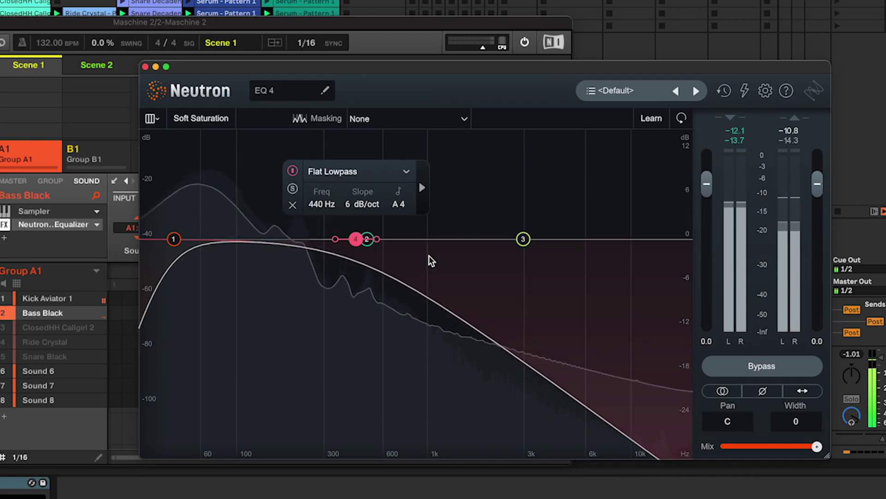
pyautogui.click(354, 204)
pyautogui.write('24')
pyautogui.press('Return')
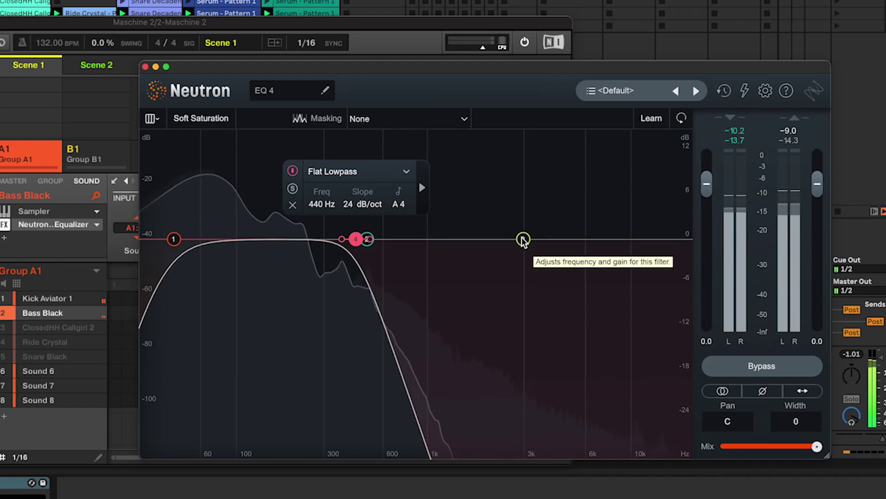
# Step: Set band 3 to a -7 dB cut near 225 Hz and widen its Q to 1.5
pyautogui.click(523, 238)
pyautogui.doubleClick(566, 216)
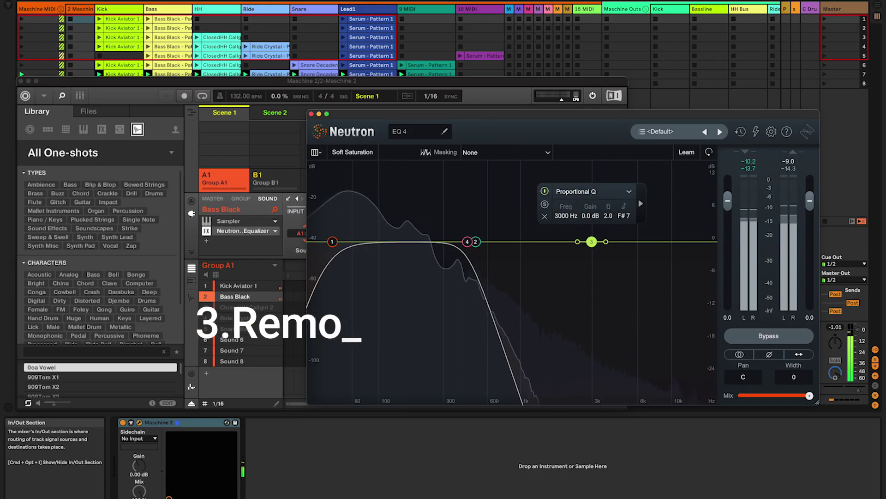
pyautogui.write('220')
pyautogui.press('Return')
pyautogui.write('7')
pyautogui.press('Return')
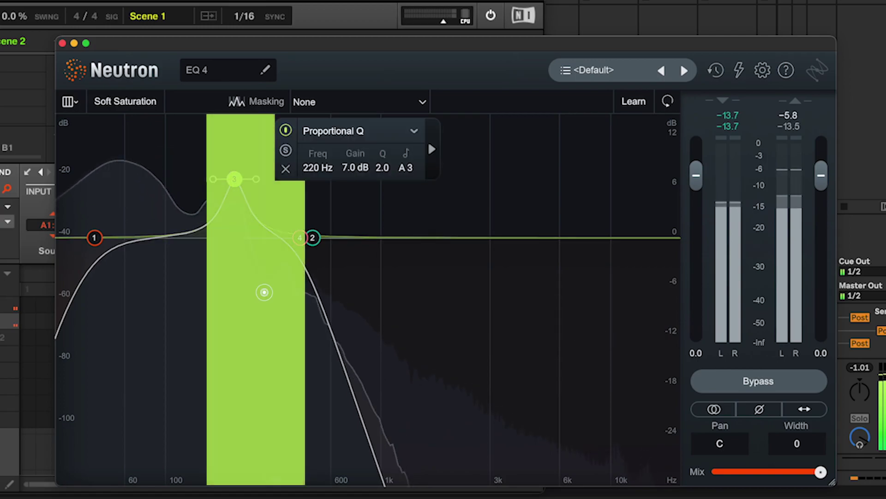
pyautogui.scroll(3, 326, 166)
pyautogui.moveTo(326, 167)
pyautogui.mouseDown()
pyautogui.moveTo(334, 147)
pyautogui.moveTo(336, 173)
pyautogui.mouseUp()
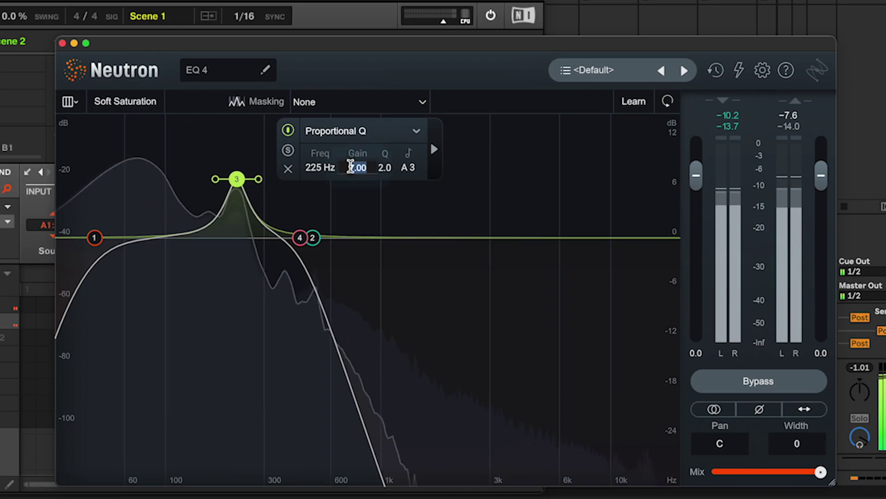
pyautogui.write('7')
pyautogui.press('Return')
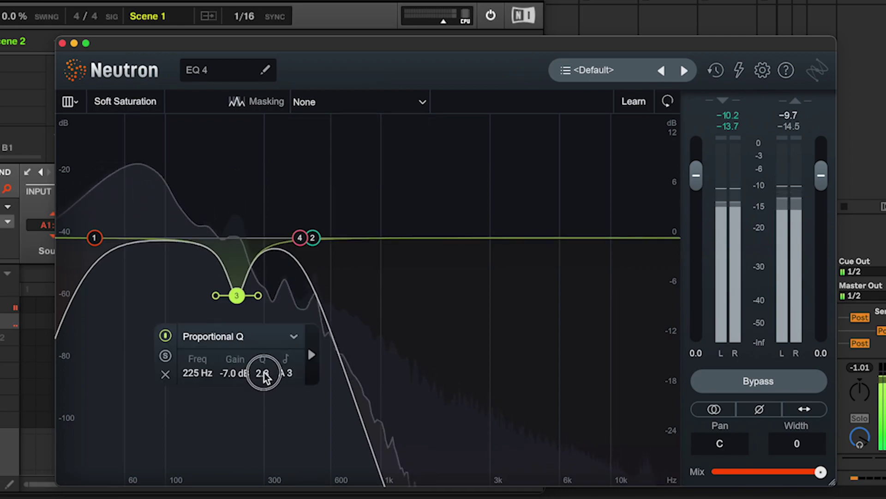
pyautogui.moveTo(263, 373); pyautogui.dragTo(264, 384)
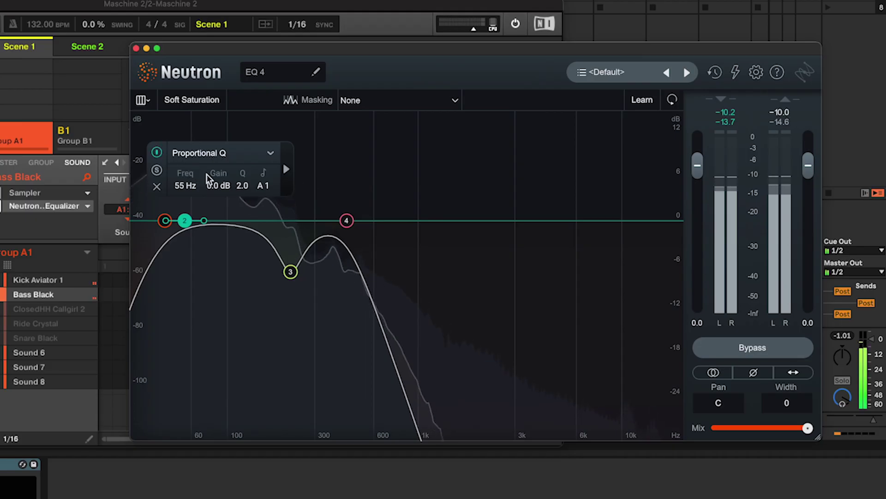
# Step: Cut band 2 by 4 dB as a dynamic band on an external sidechain, then un-bypass Neutron
pyautogui.click(215, 184)
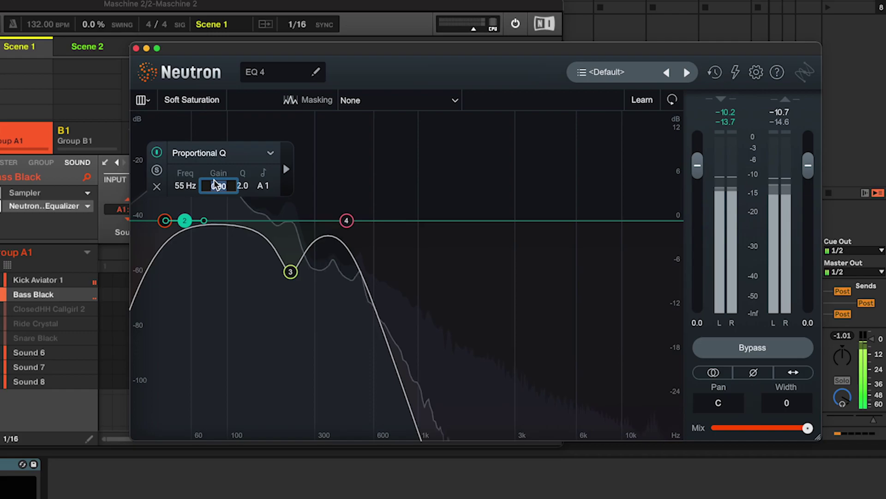
pyautogui.write('-4')
pyautogui.press('Return')
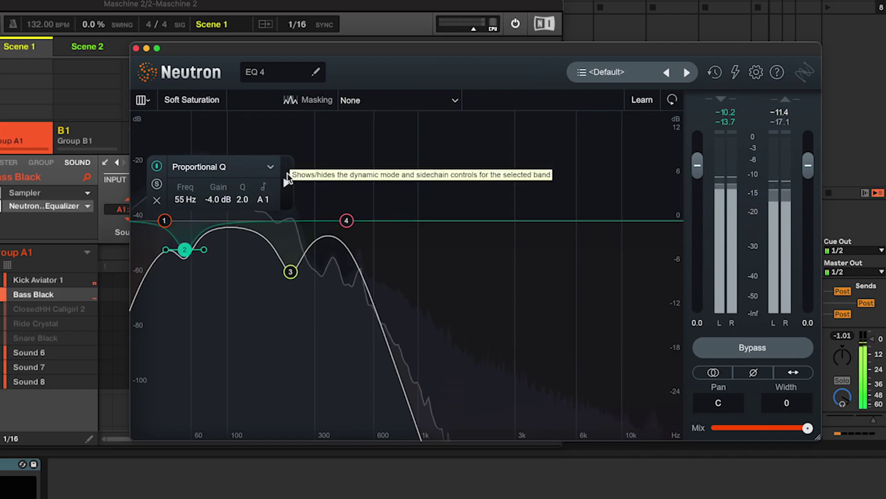
pyautogui.click(286, 181)
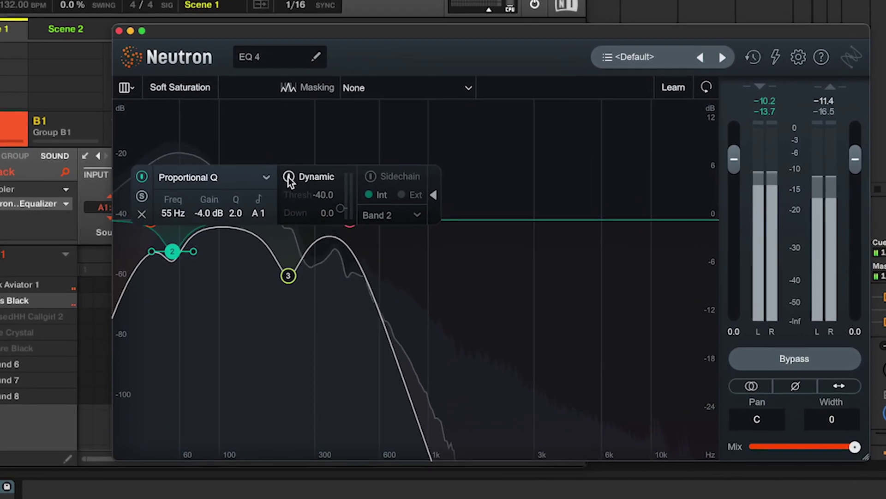
pyautogui.click(289, 178)
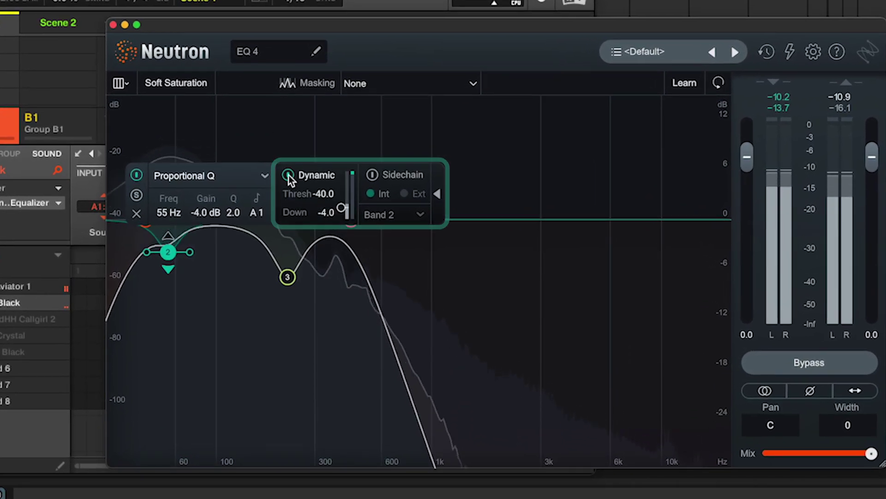
pyautogui.click(374, 176)
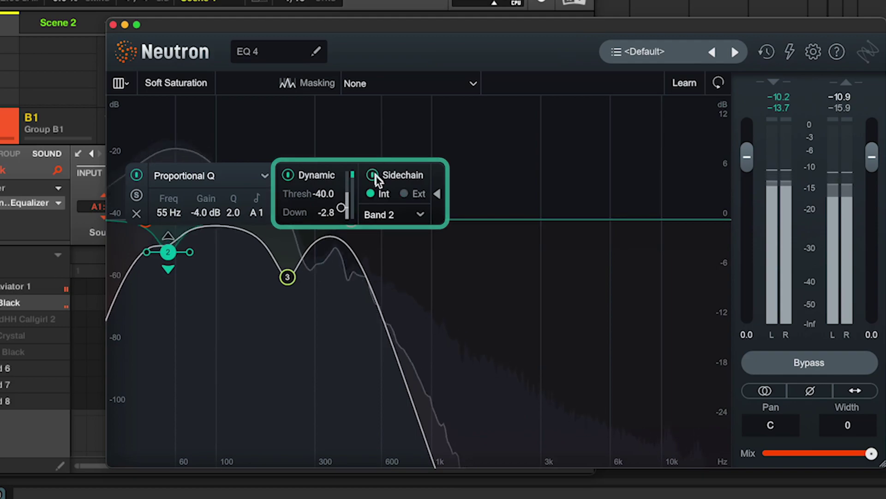
pyautogui.click(406, 194)
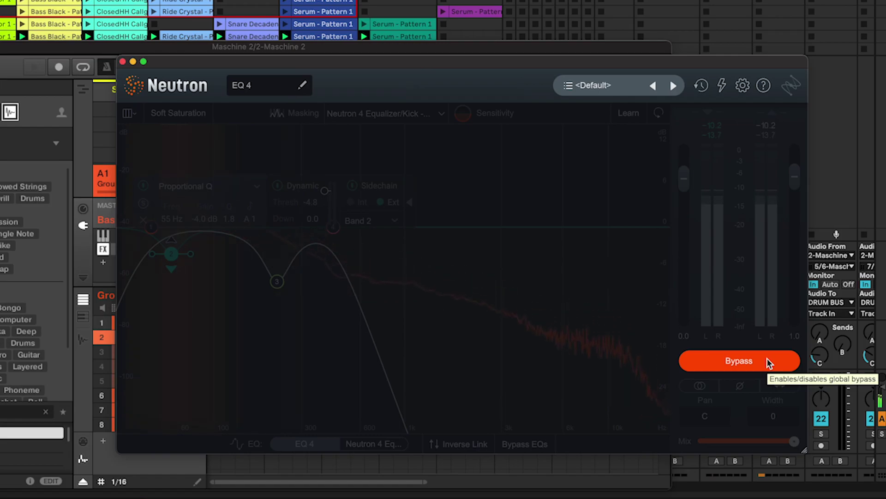
pyautogui.click(767, 361)
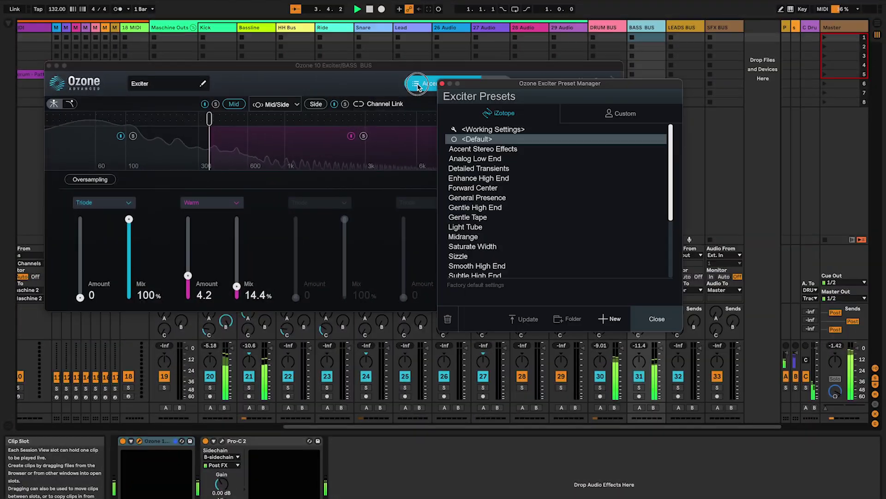
pyautogui.scroll(-2, 537, 229)
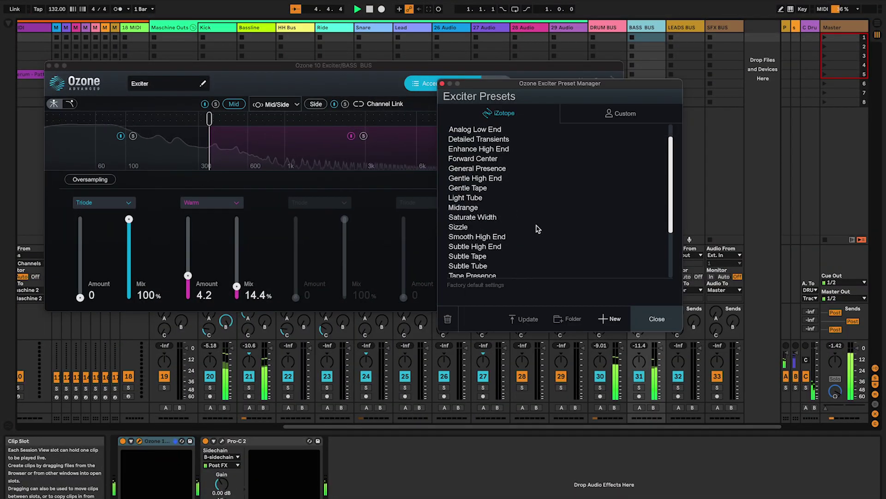
pyautogui.scroll(-2, 537, 229)
pyautogui.scroll(-2, 537, 229)
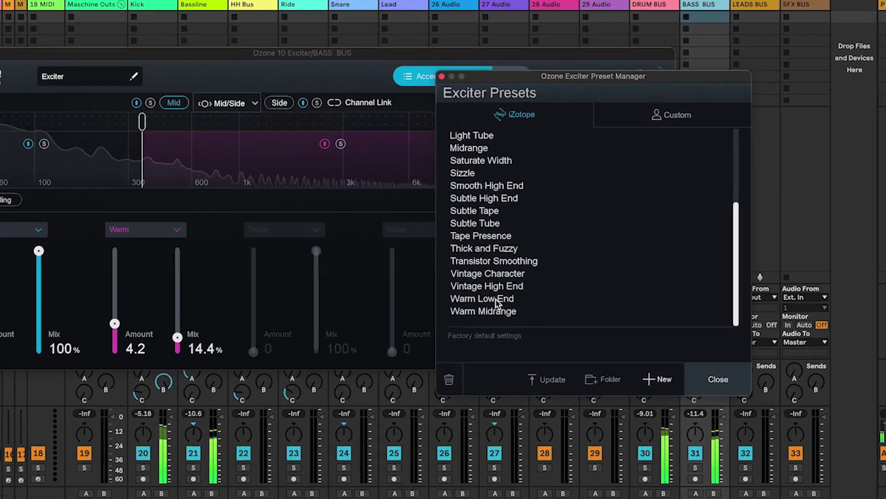
# Step: Choose Warm Low End in the Exciter Preset Manager and close the manager
pyautogui.click(486, 257)
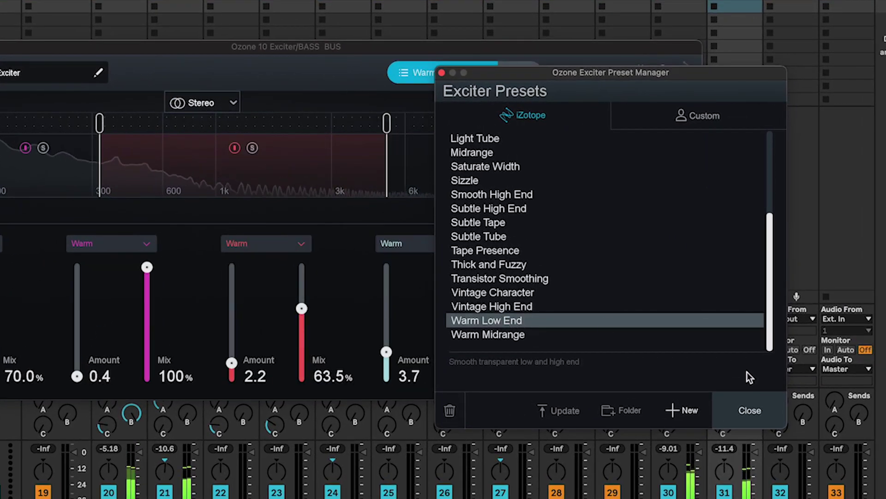
pyautogui.click(750, 412)
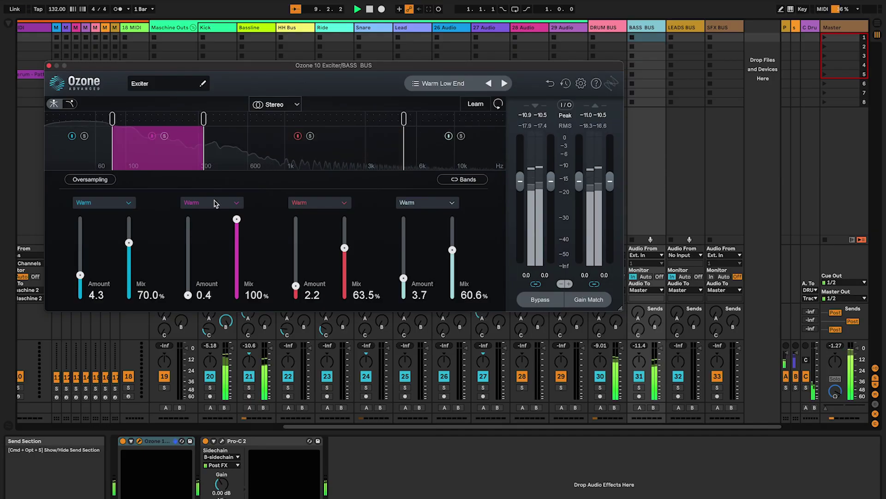
# Step: Switch the second Exciter band to Triode, then bypass and re-enable the Exciter to compare
pyautogui.click(236, 202)
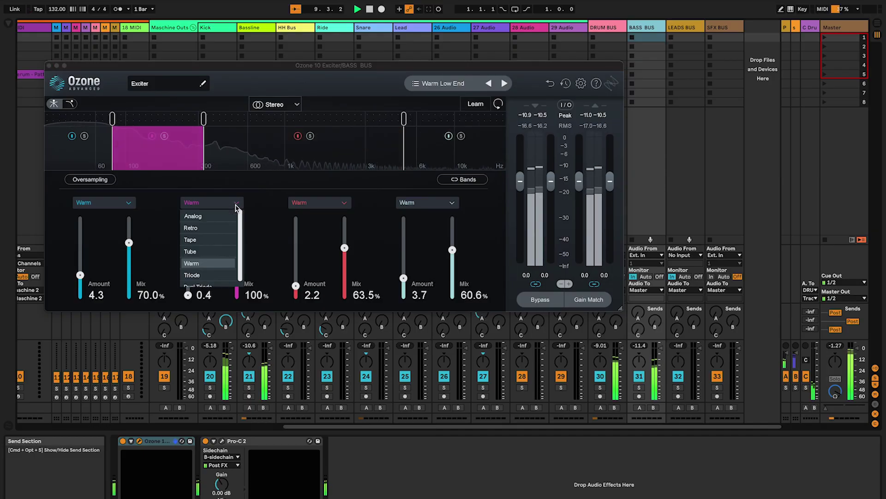
pyautogui.click(216, 275)
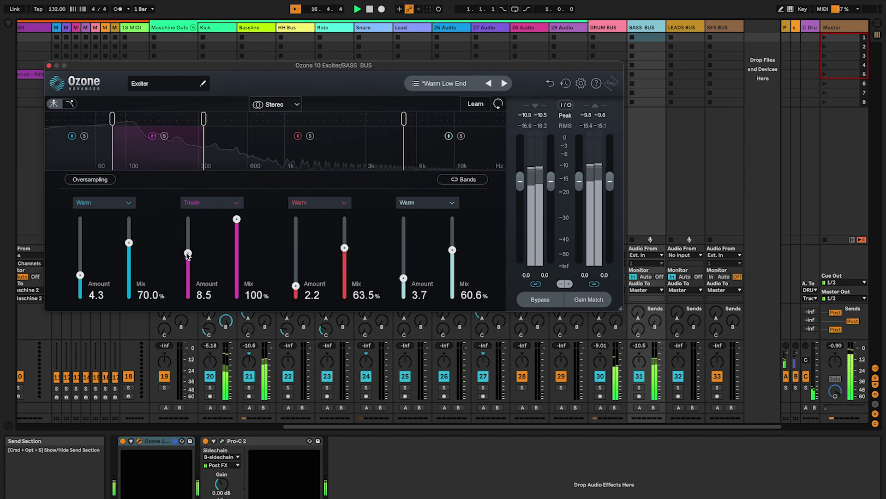
pyautogui.click(542, 300)
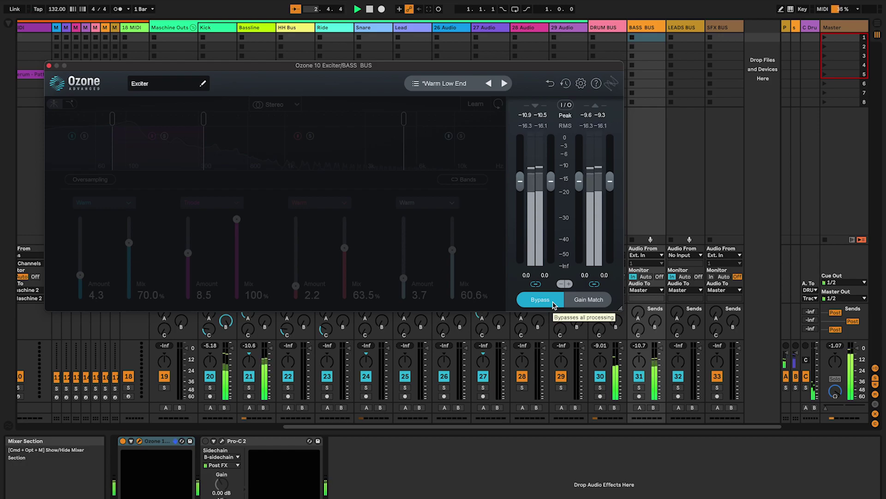
pyautogui.click(553, 305)
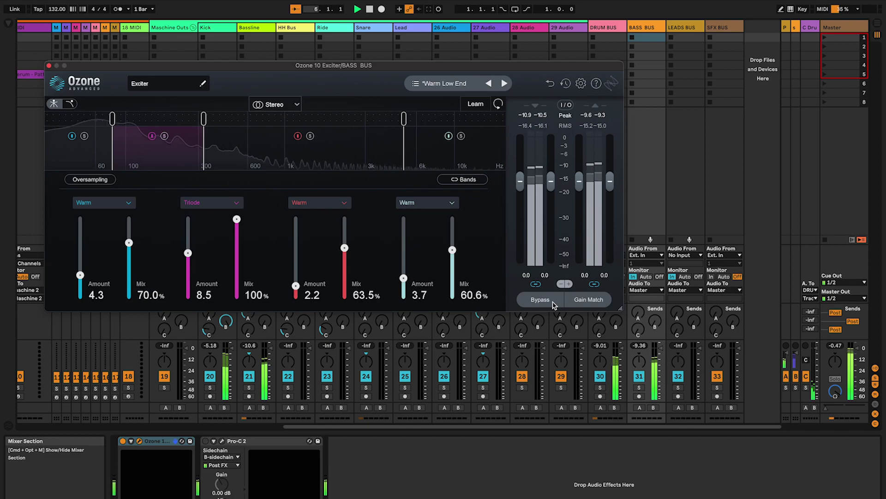